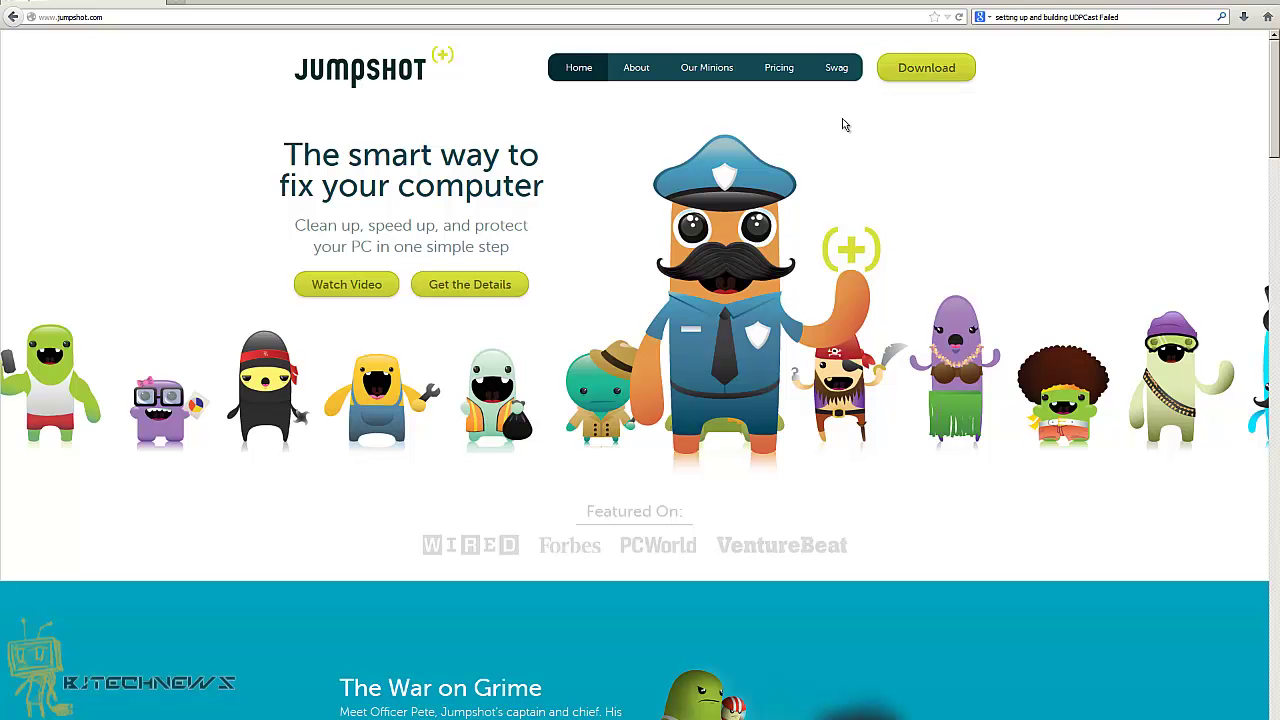
Step: Look through the Jumpshot website's home page for an overview of the product
{"action": "scroll", "coordinate": [780, 100], "scroll_direction": "down", "scroll_amount": 8}
{"action": "scroll", "coordinate": [779, 105], "scroll_direction": "down", "scroll_amount": 10}
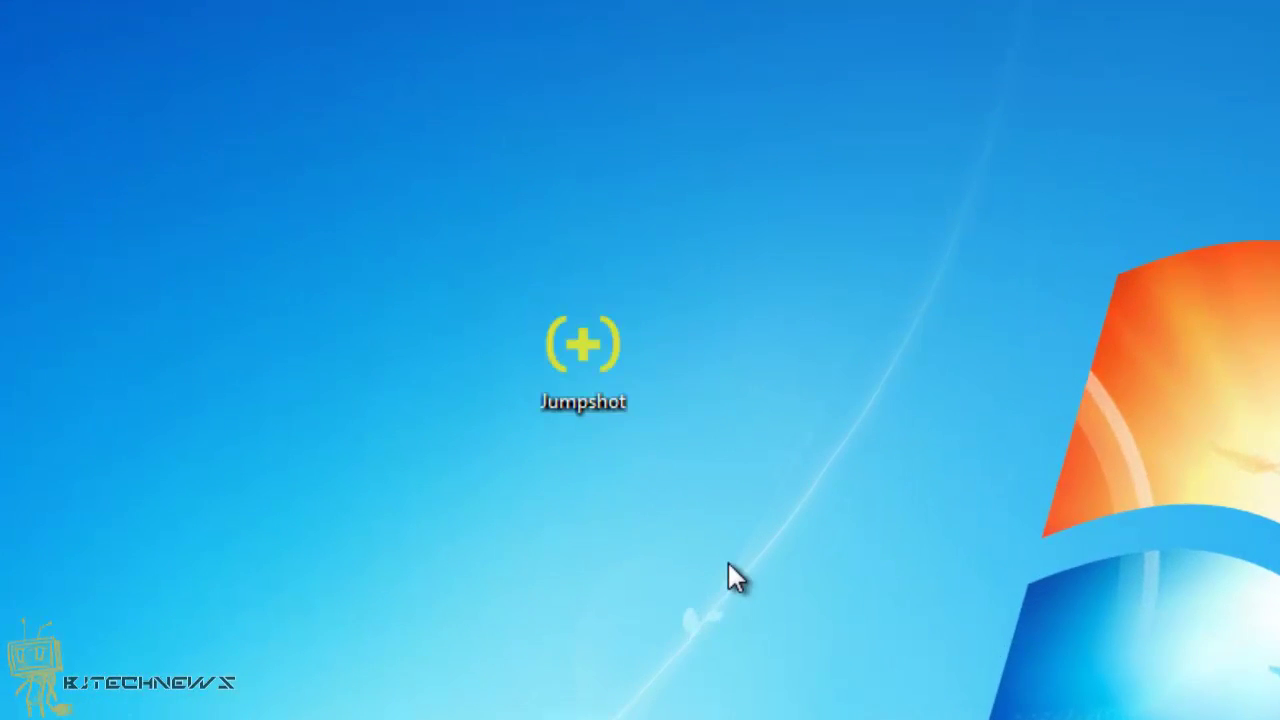
Step: Launch Jumpshot.exe from the desktop and allow it to make changes to this computer
{"action": "double_click", "coordinate": [599, 367]}
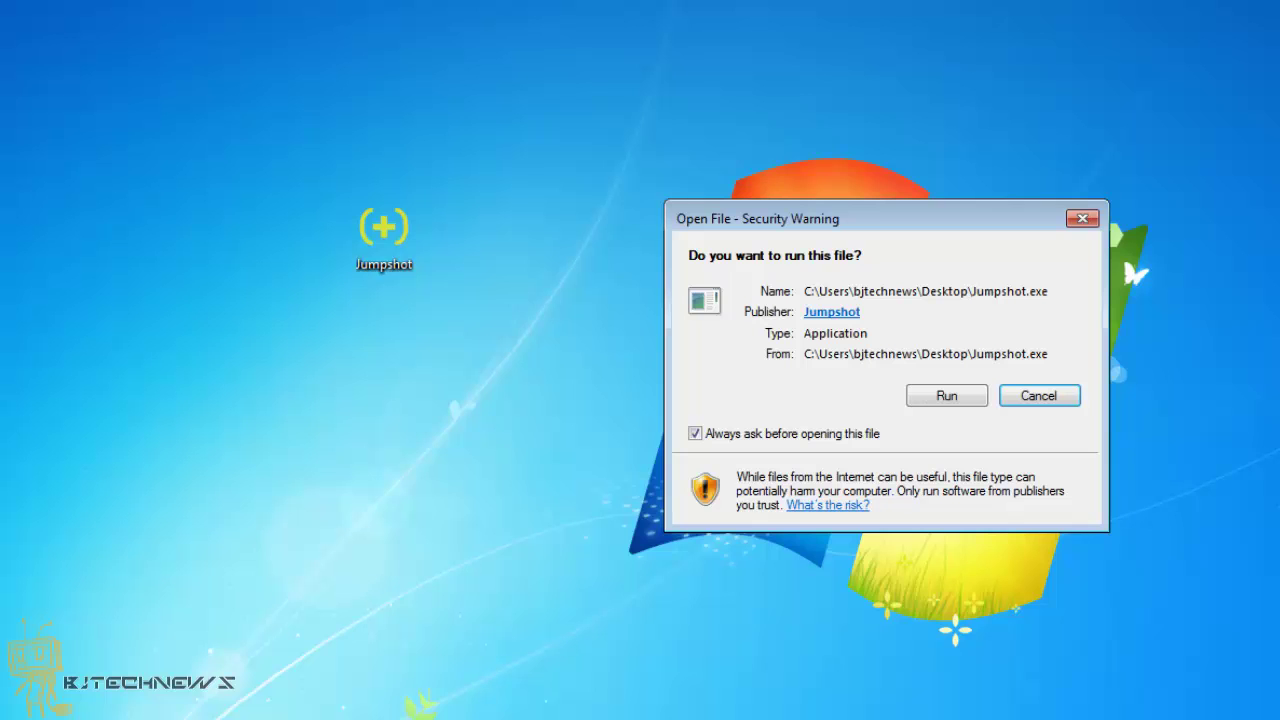
{"action": "left_click", "coordinate": [946, 396]}
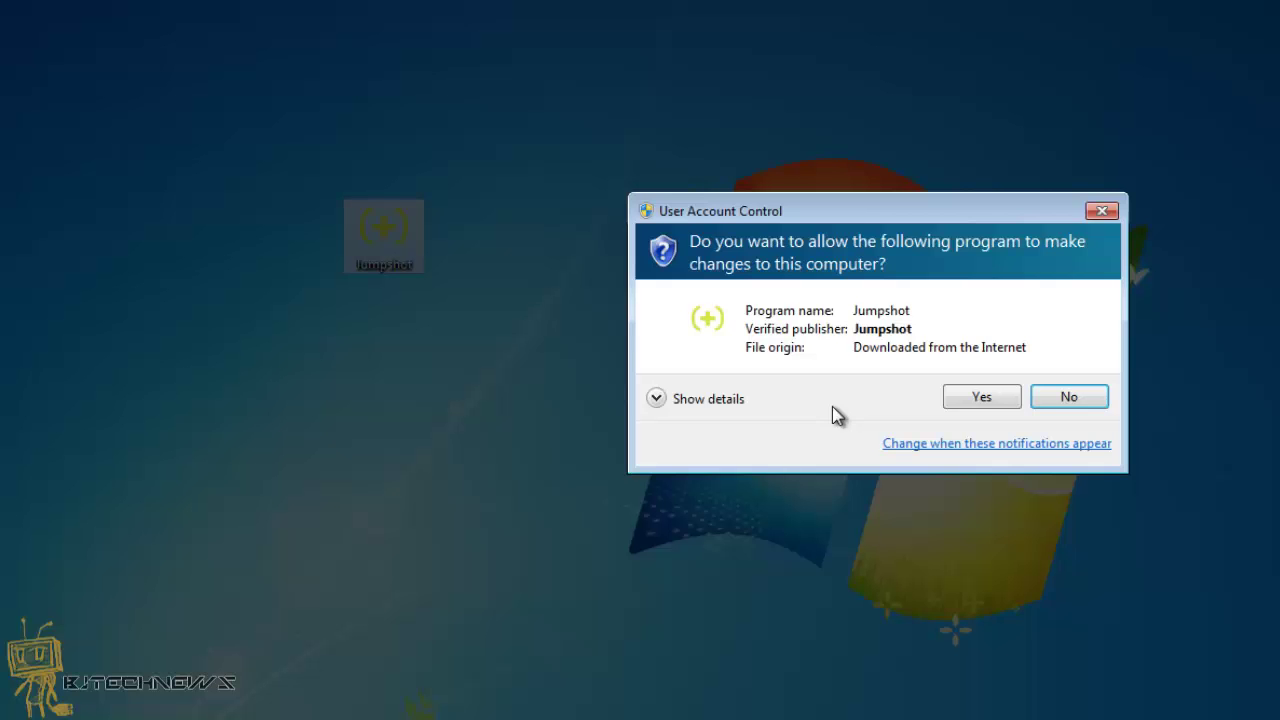
{"action": "left_click", "coordinate": [981, 397]}
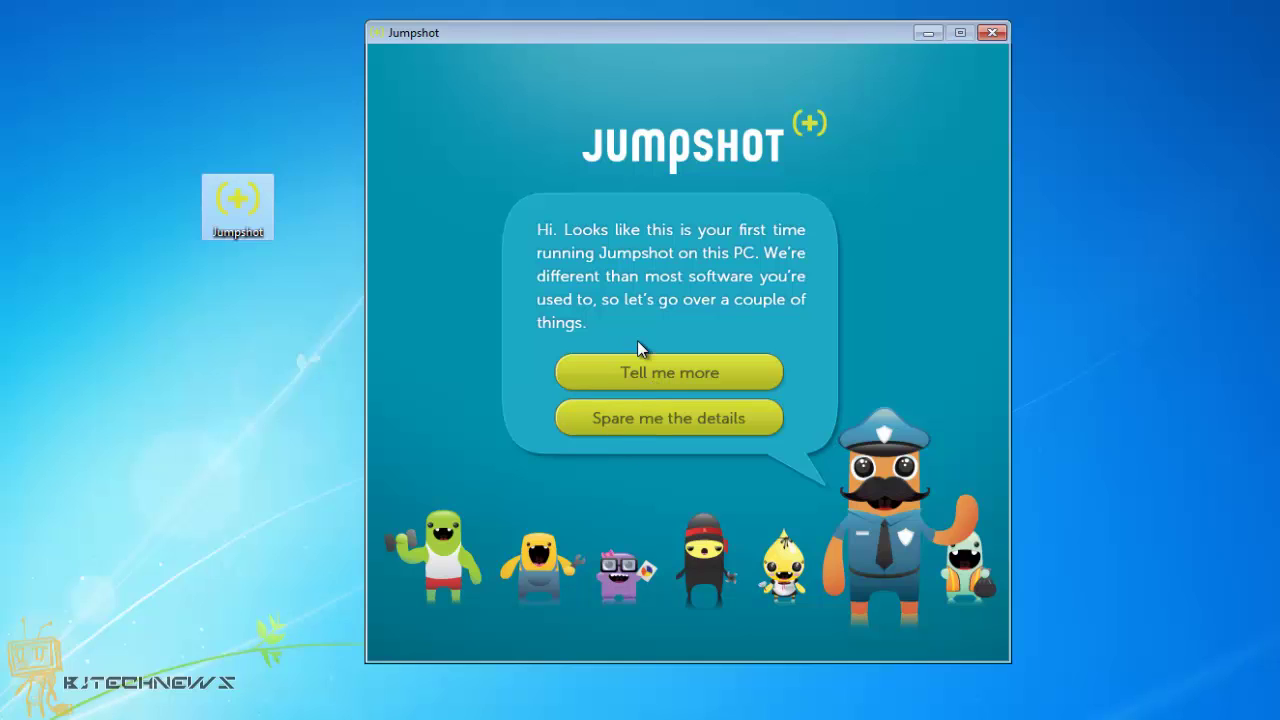
Step: Ask for more details in the first-run welcome and go through the introduction to the main screen
{"action": "left_click", "coordinate": [675, 378]}
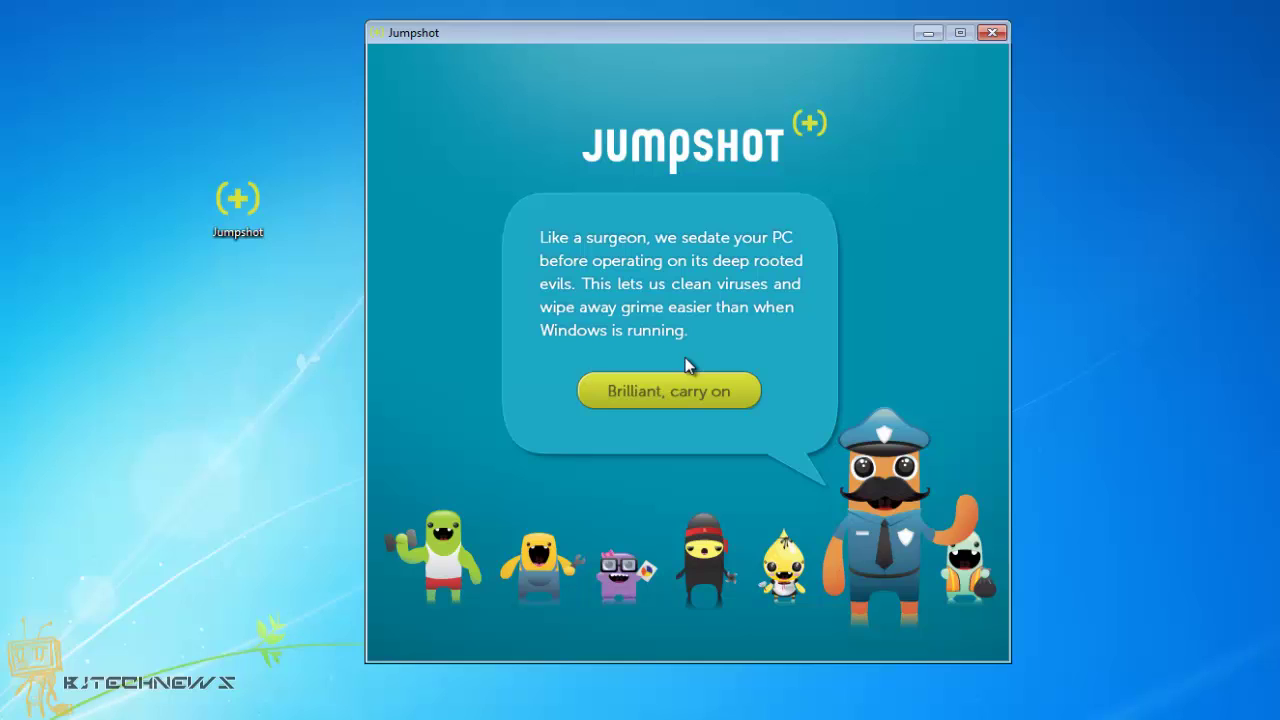
{"action": "left_click", "coordinate": [676, 403]}
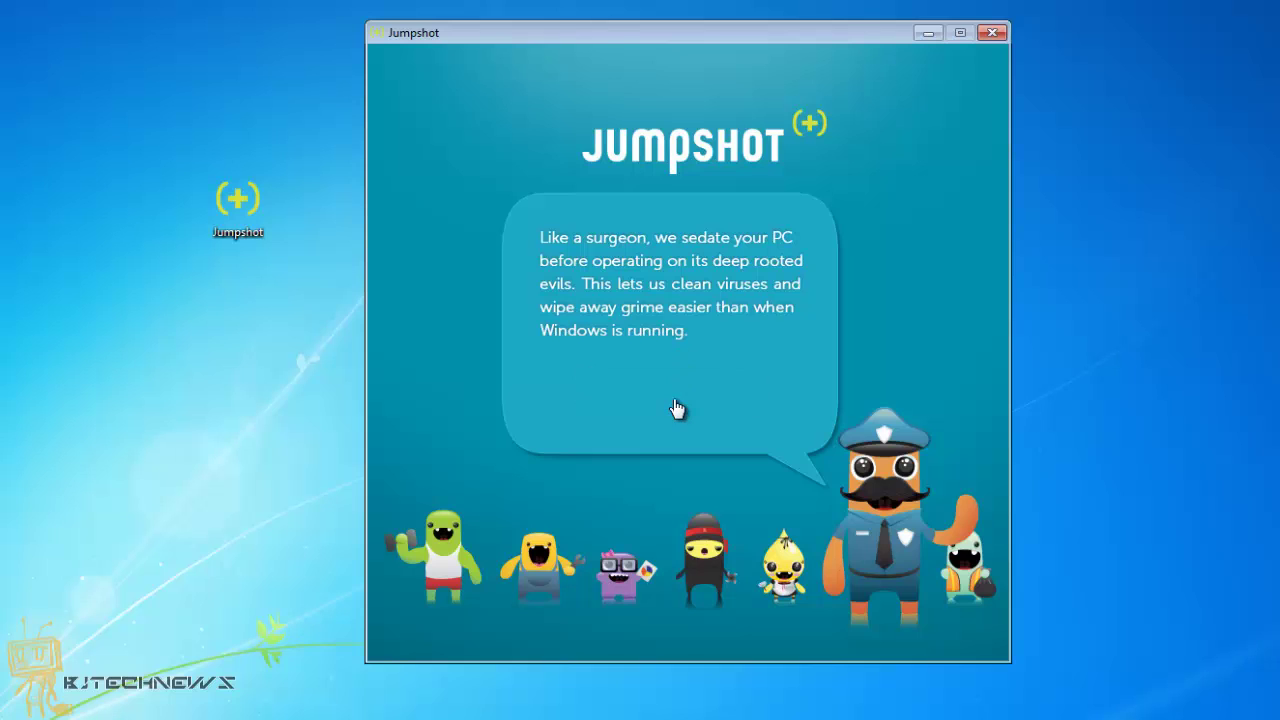
{"action": "left_click", "coordinate": [660, 406]}
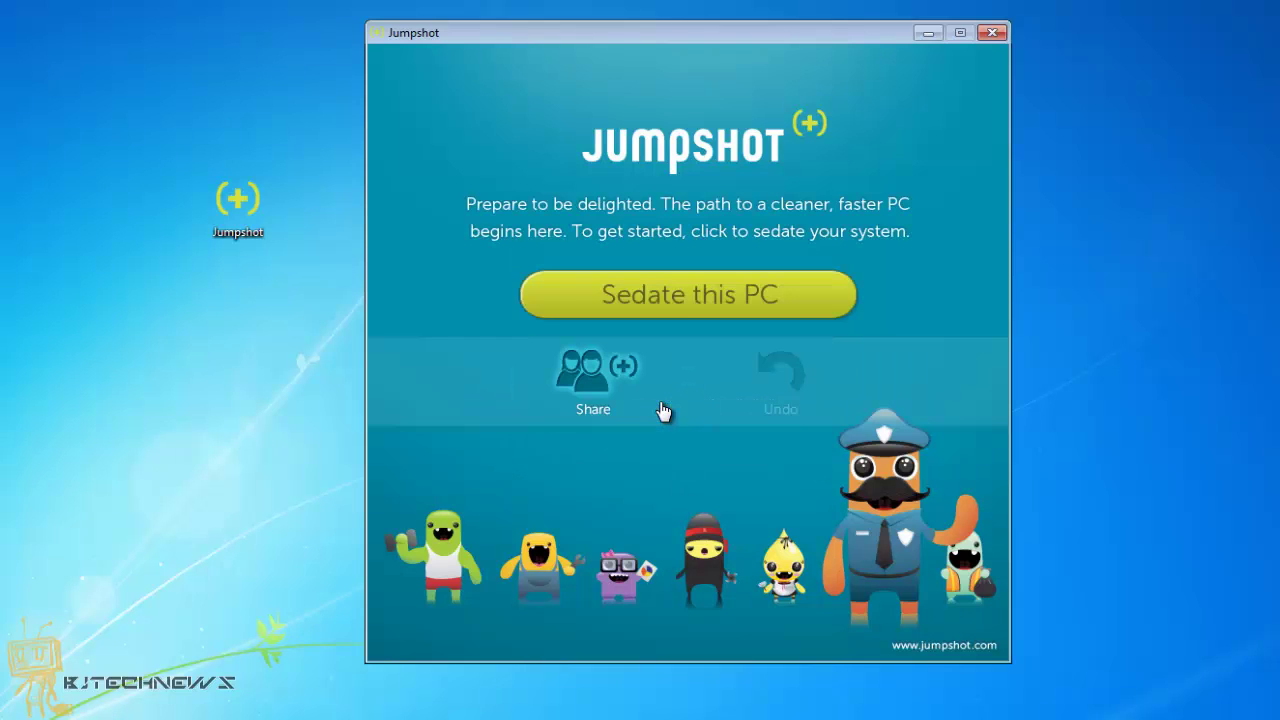
Step: Sedate this PC and agree to restart the computer now
{"action": "left_click", "coordinate": [680, 302]}
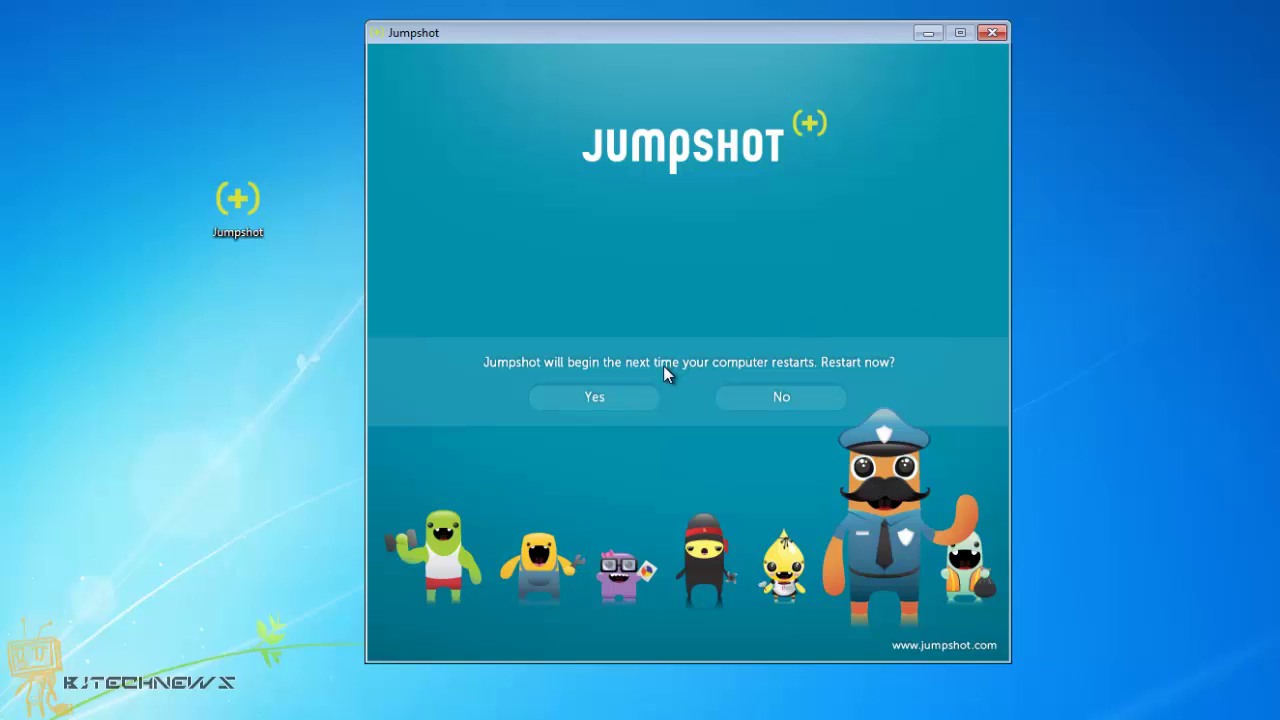
{"action": "left_click", "coordinate": [606, 399]}
{"action": "left_click", "coordinate": [597, 402]}
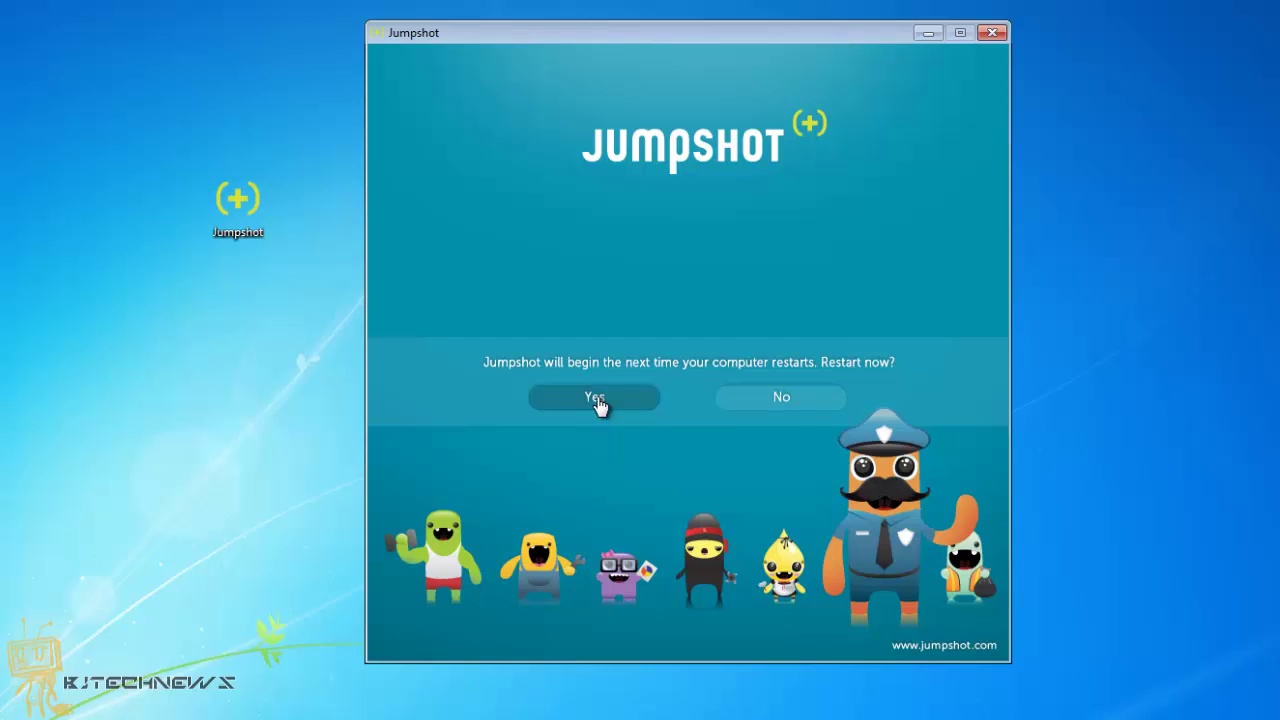
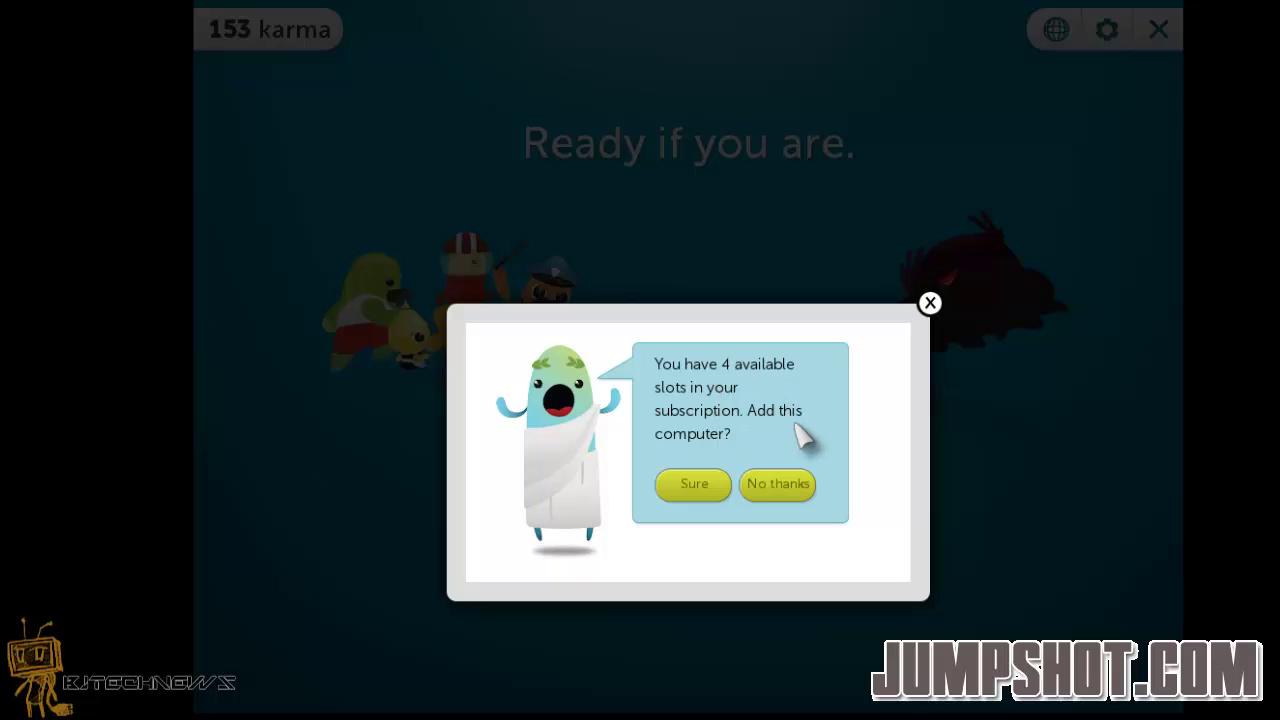
Step: Add this computer to the subscription under the system name bj-jumpshot and acknowledge the addition
{"action": "left_click", "coordinate": [697, 485]}
{"action": "left_click", "coordinate": [690, 478]}
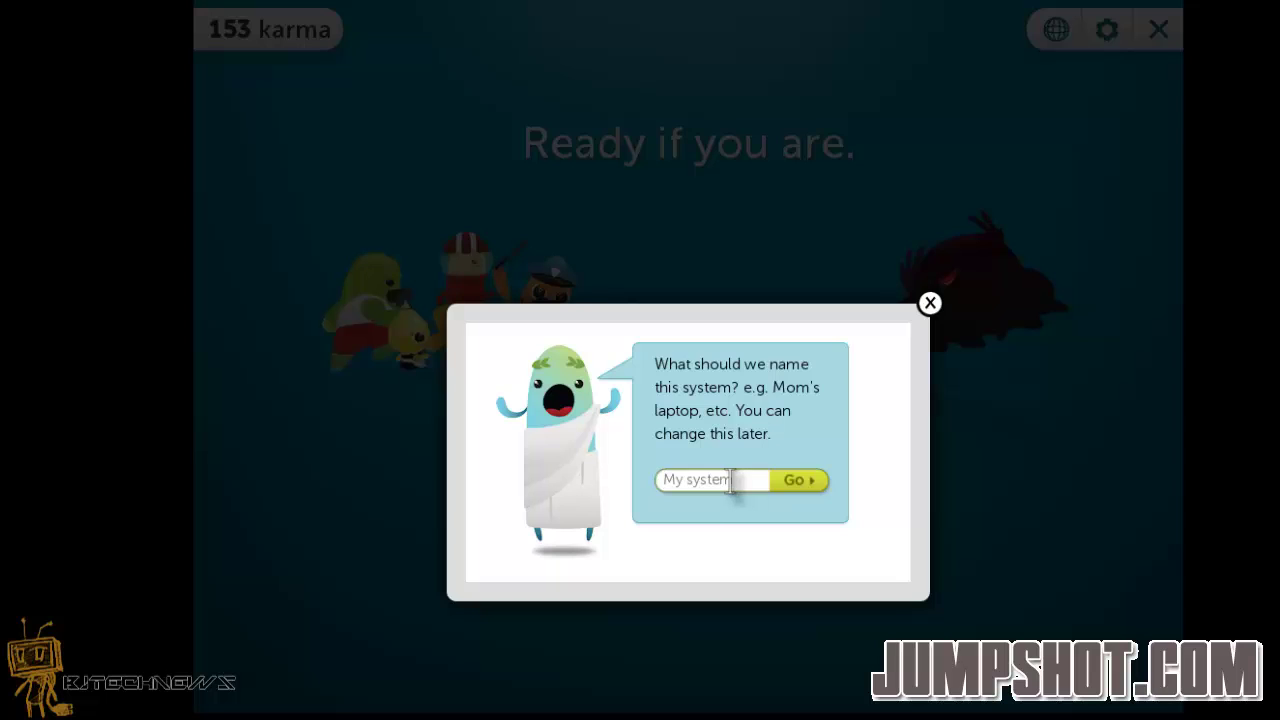
{"action": "type", "text": "bj-jumpshot"}
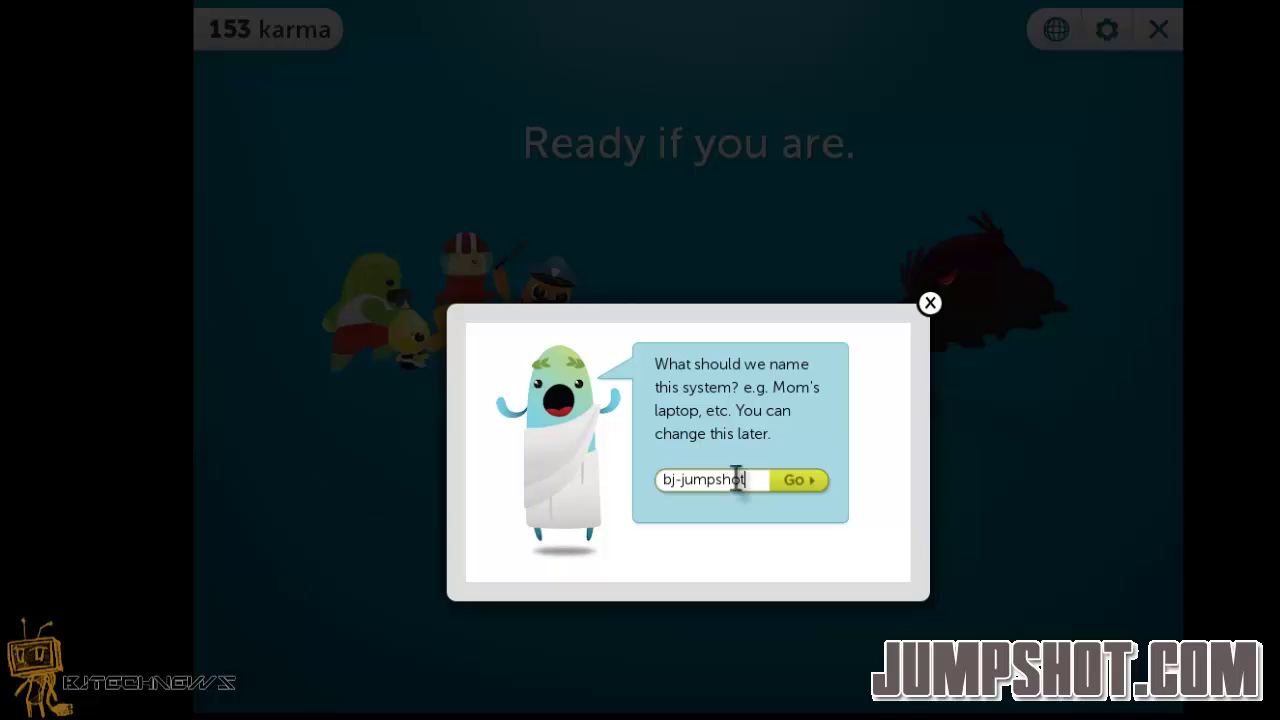
{"action": "left_click", "coordinate": [796, 481]}
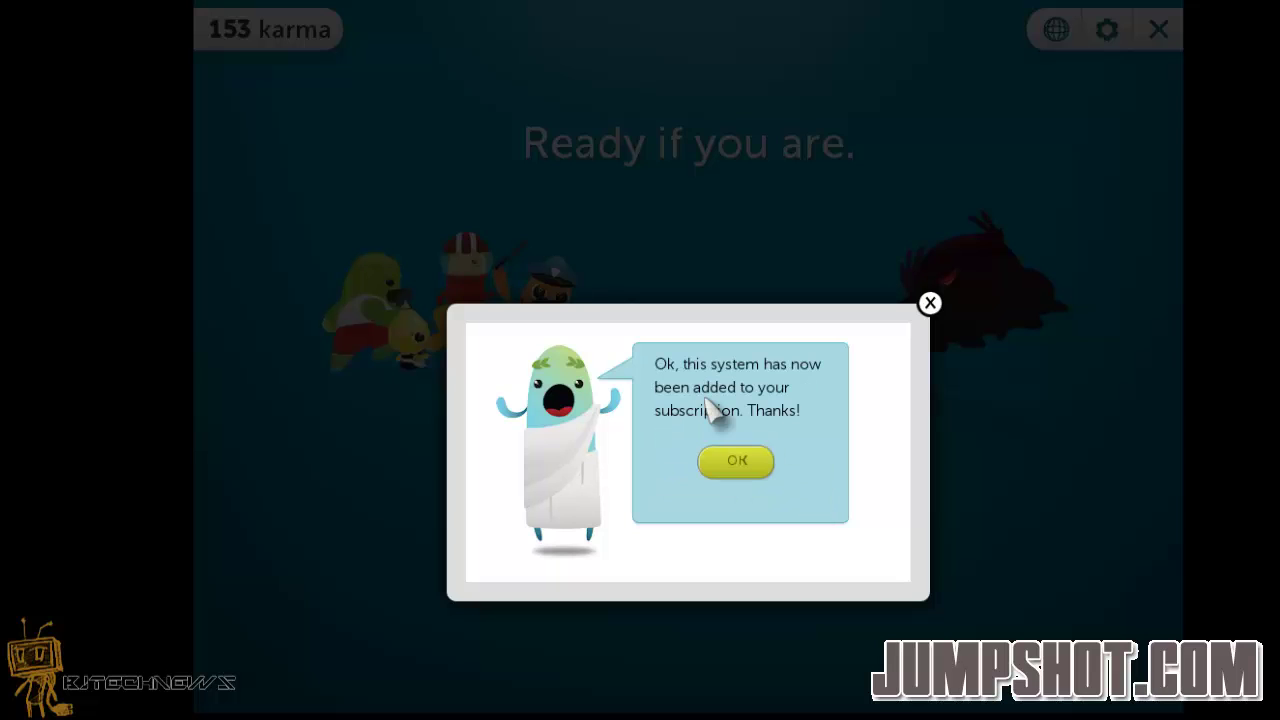
{"action": "left_click", "coordinate": [748, 464]}
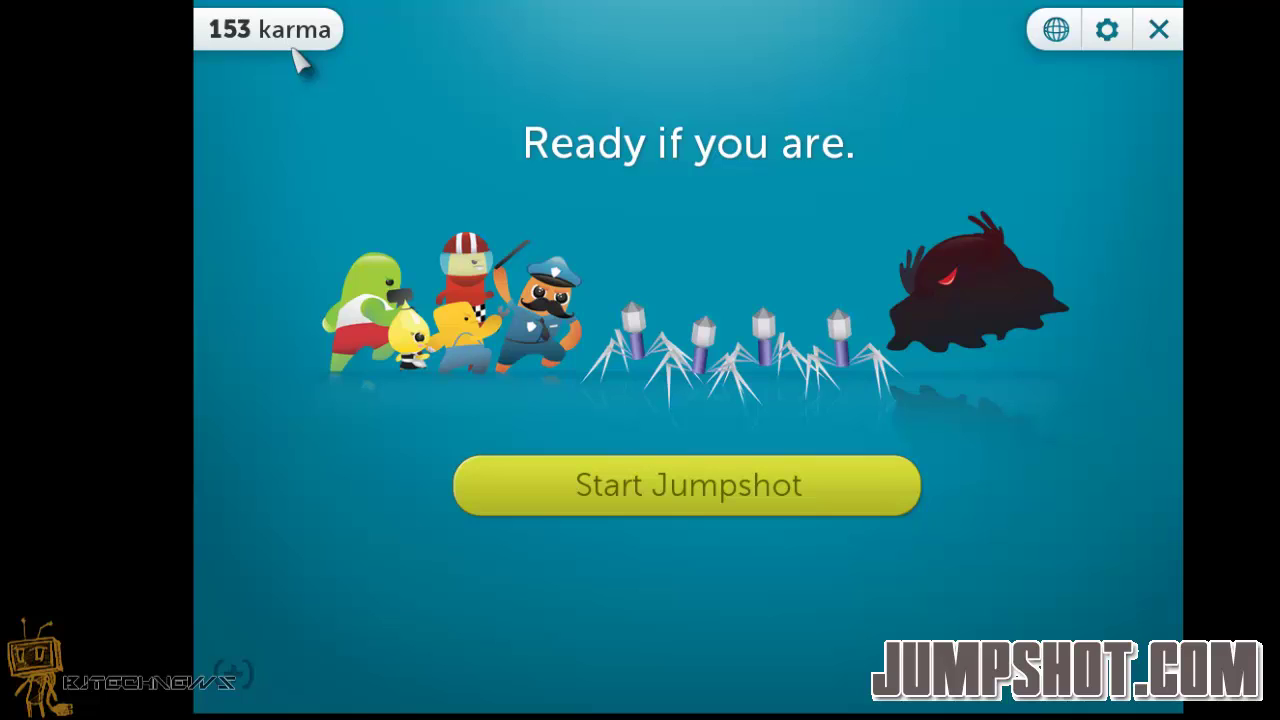
Step: Check the built-in web browser and review the settings' Profile, PCs, Scan History, Gifts and Options pages
{"action": "left_click", "coordinate": [1056, 30]}
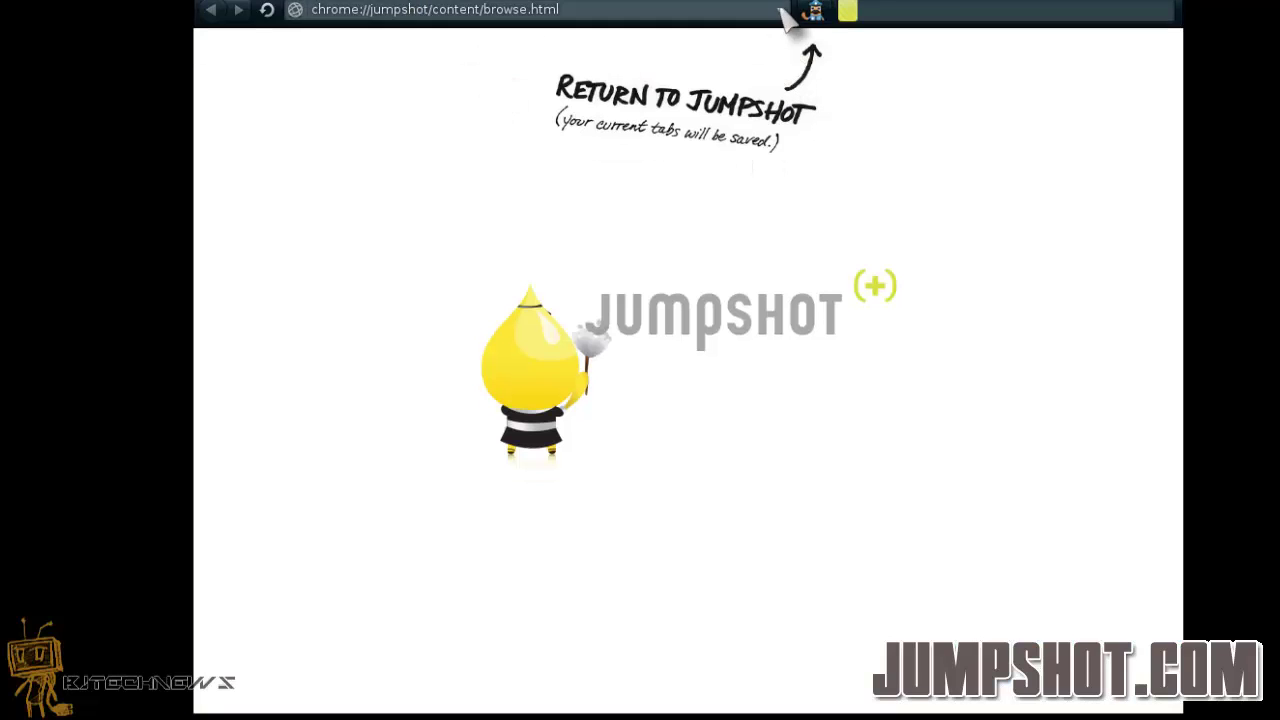
{"action": "left_click", "coordinate": [814, 12]}
{"action": "left_click", "coordinate": [1112, 44]}
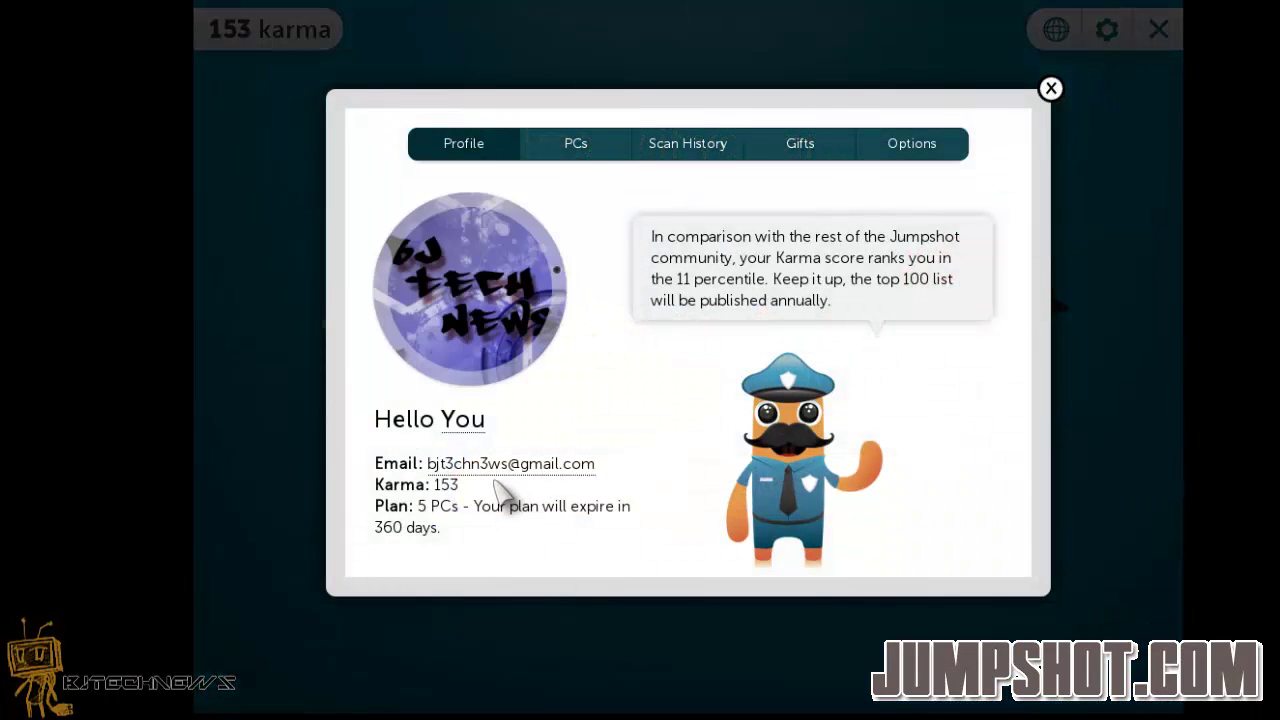
{"action": "left_click", "coordinate": [578, 160]}
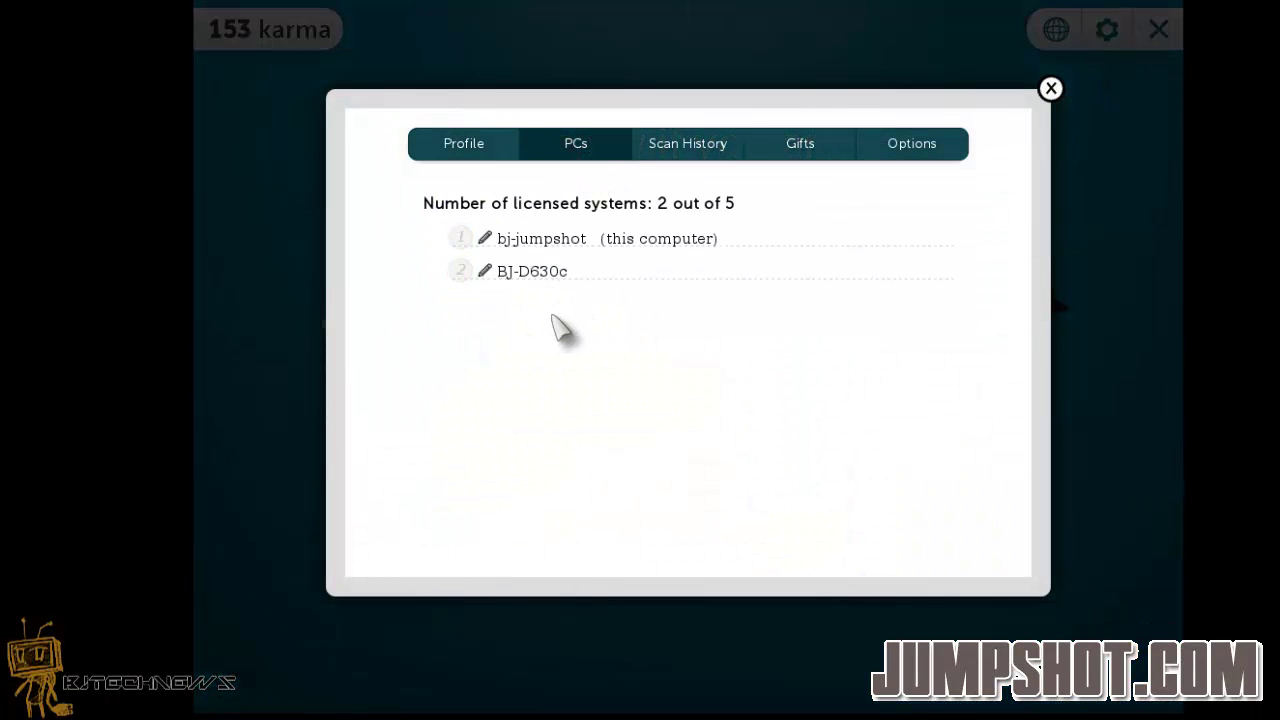
{"action": "left_click", "coordinate": [688, 152]}
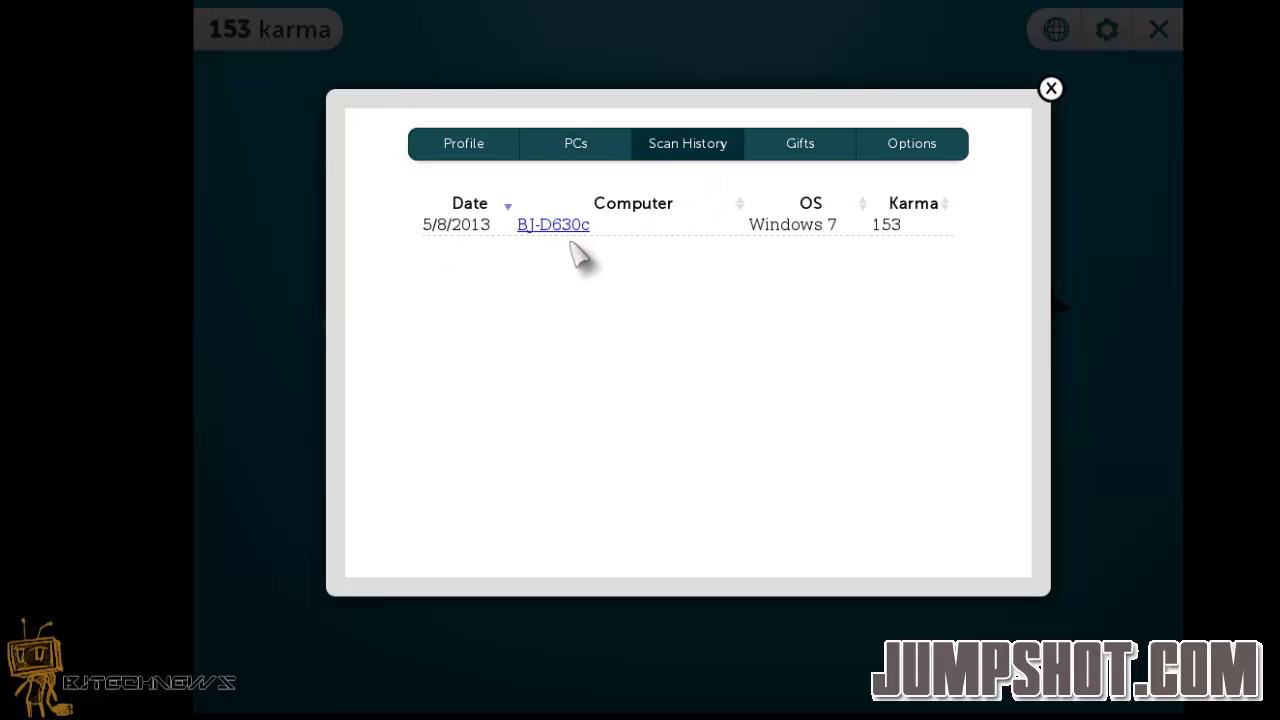
{"action": "left_click", "coordinate": [808, 160]}
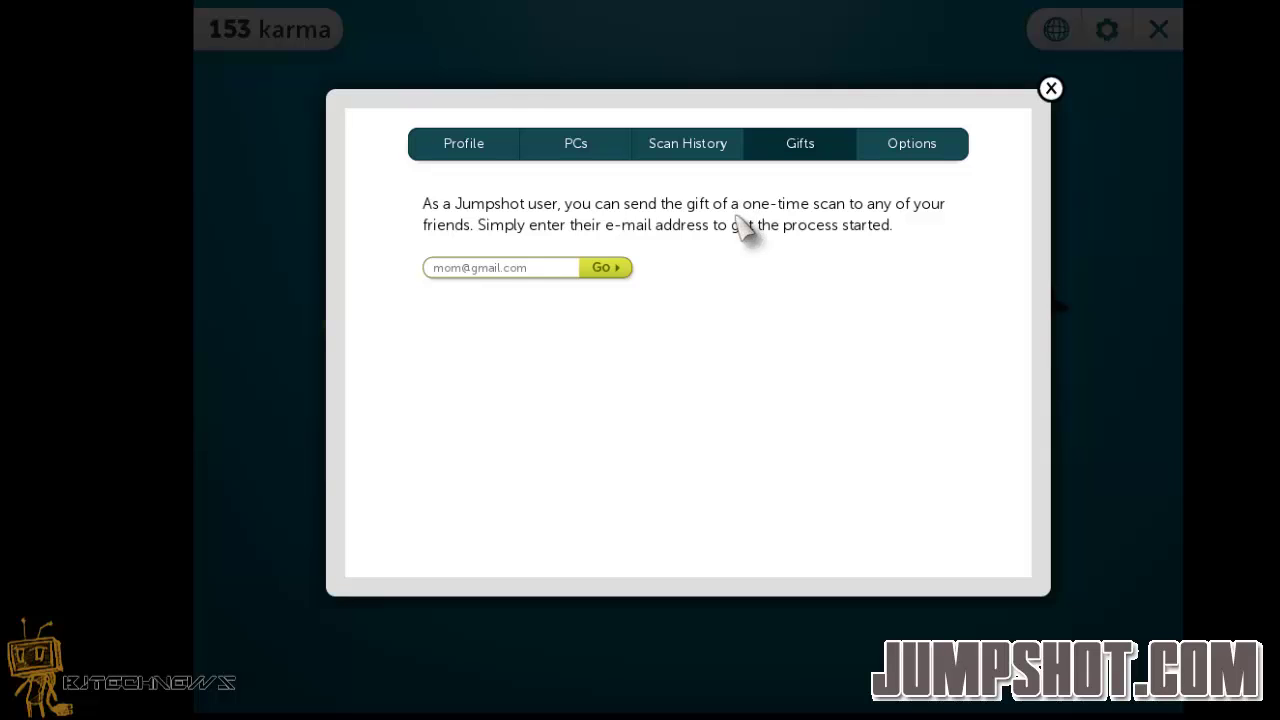
{"action": "left_click", "coordinate": [934, 158]}
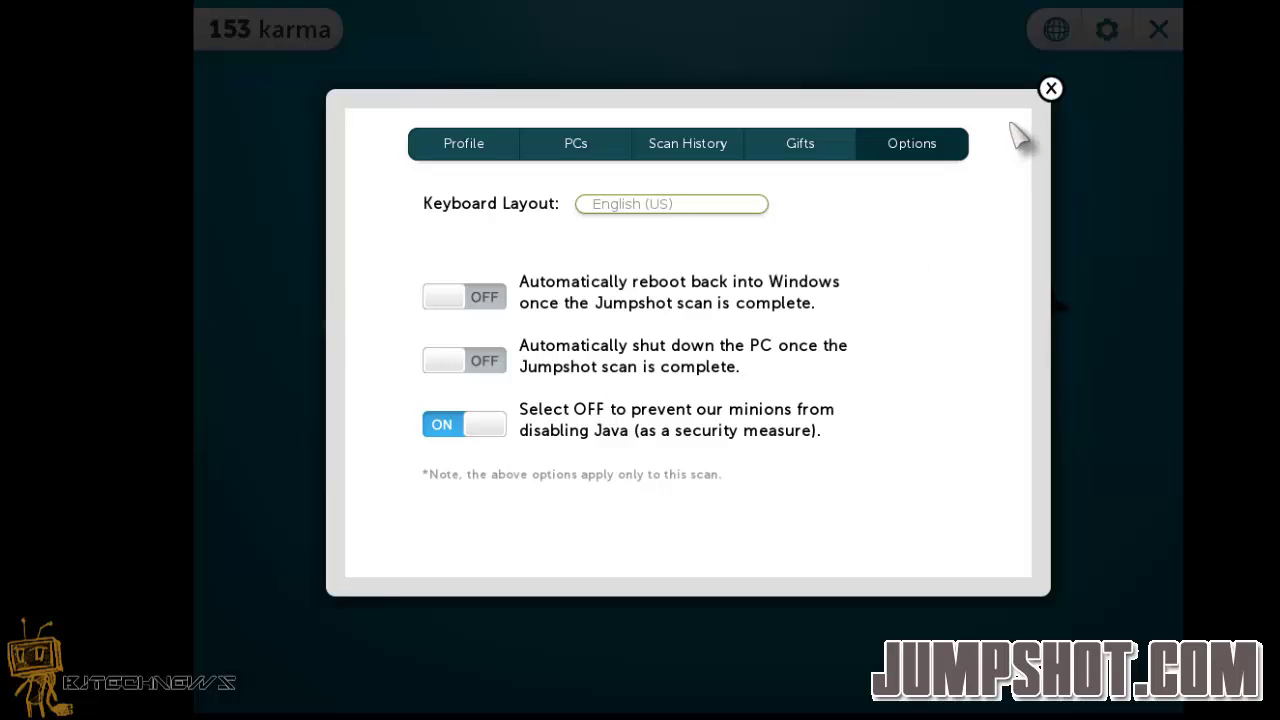
{"action": "left_click", "coordinate": [1050, 89]}
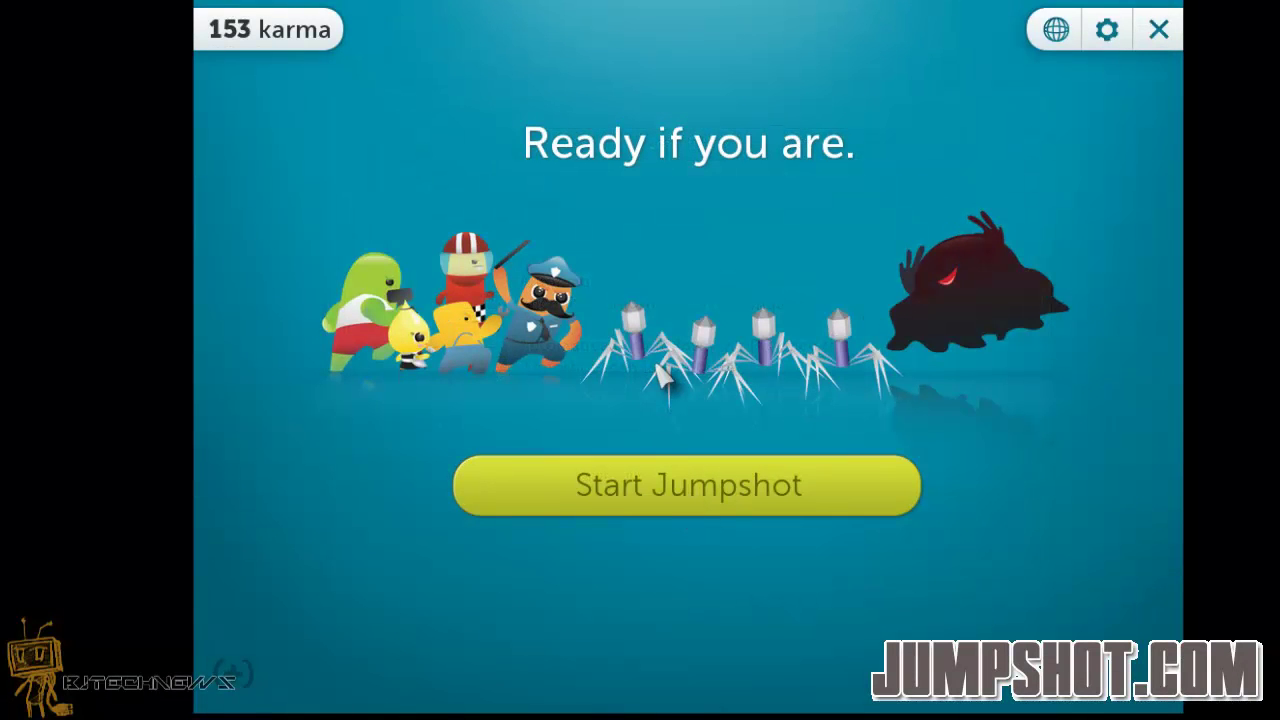
Step: Run the Jumpshot scan and open its results
{"action": "key", "text": "Return"}
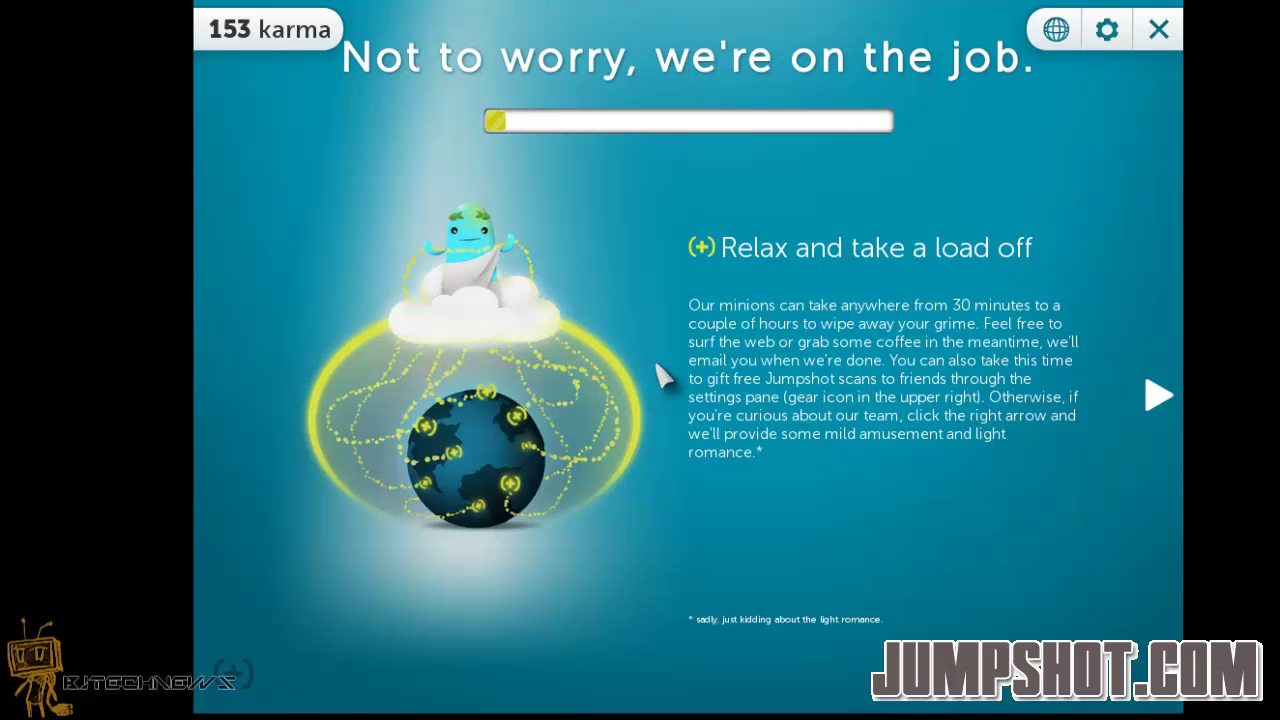
{"action": "left_click", "coordinate": [1155, 395]}
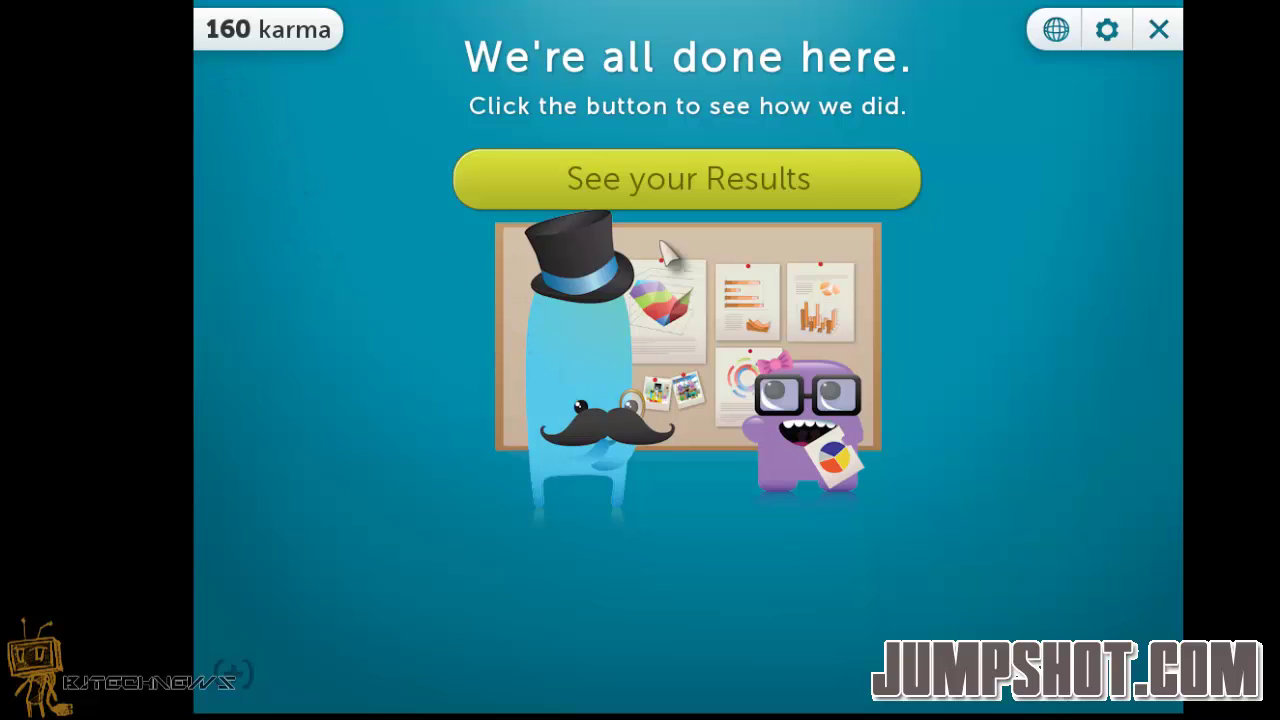
{"action": "left_click", "coordinate": [650, 203]}
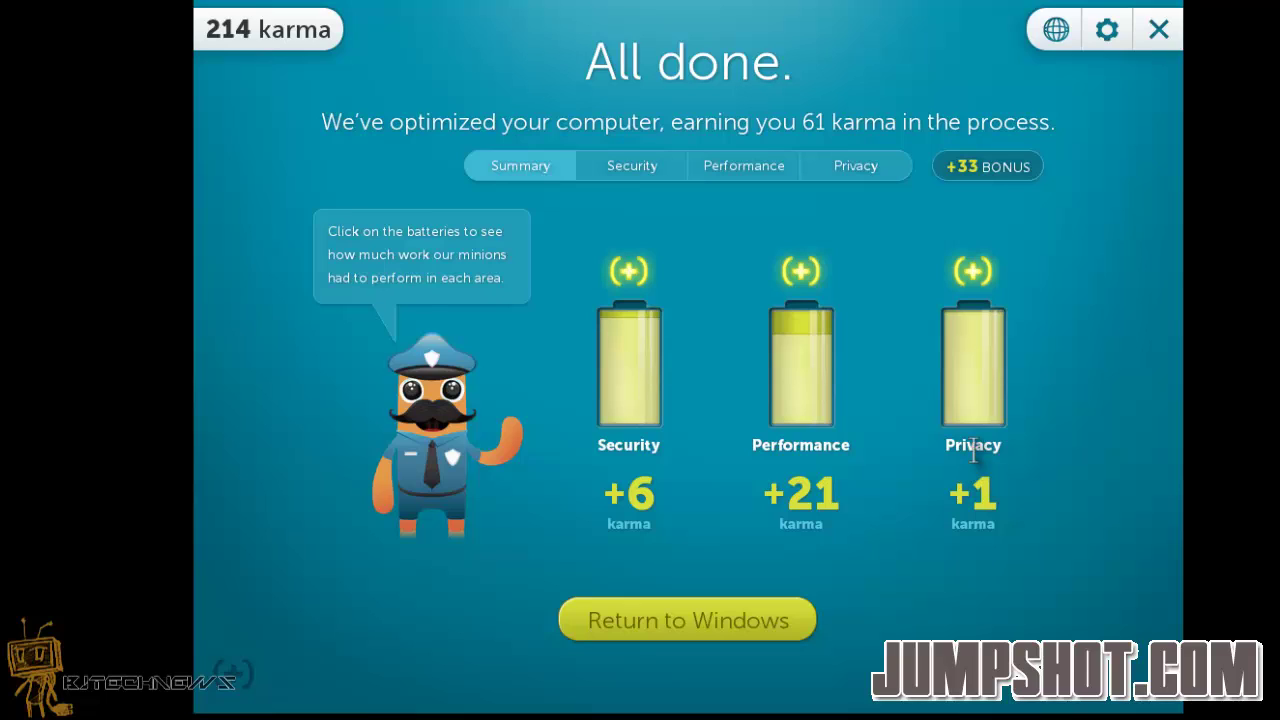
Step: Review the scan results for Security, all pages of Performance, and Privacy
{"action": "left_click", "coordinate": [620, 170]}
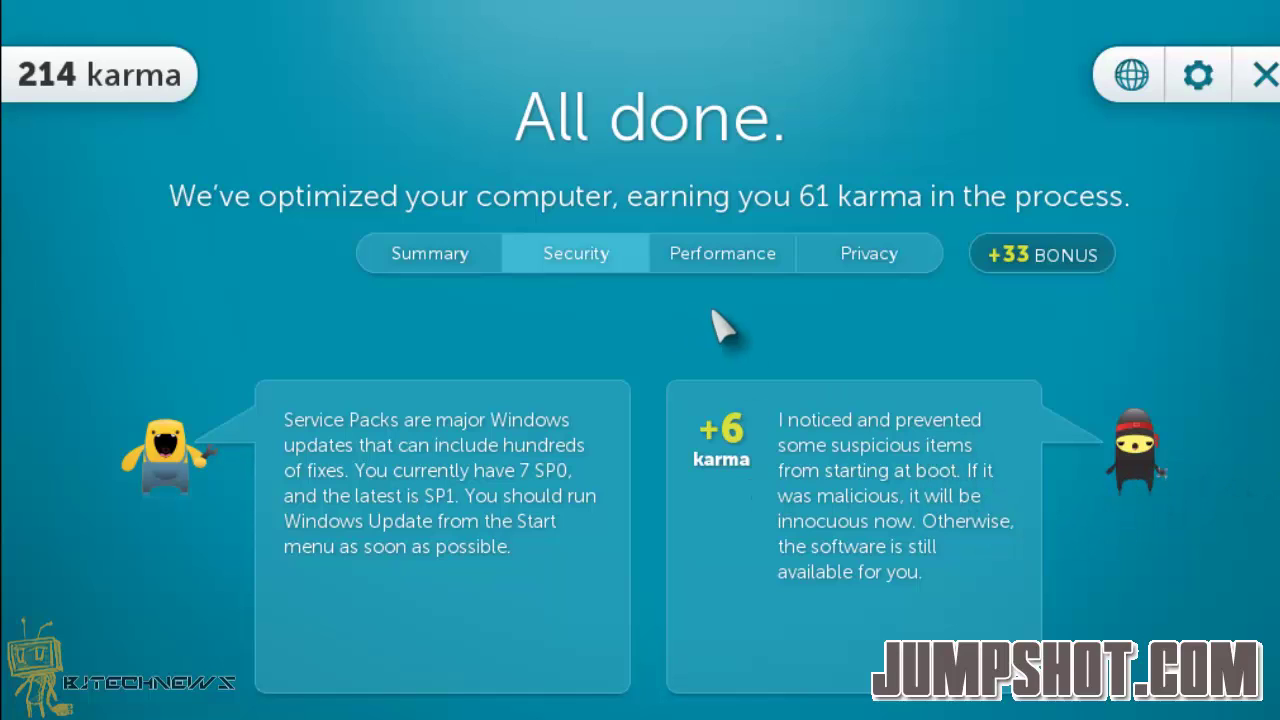
{"action": "left_click", "coordinate": [718, 270]}
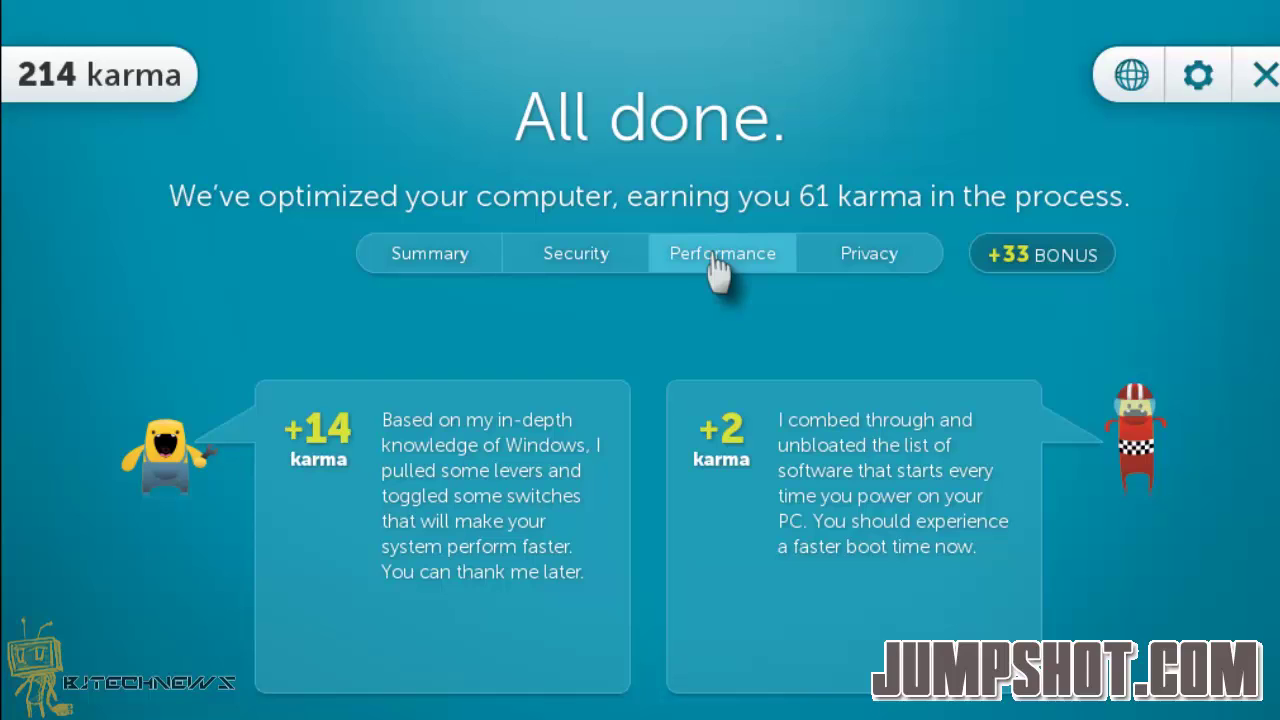
{"action": "left_click", "coordinate": [545, 253]}
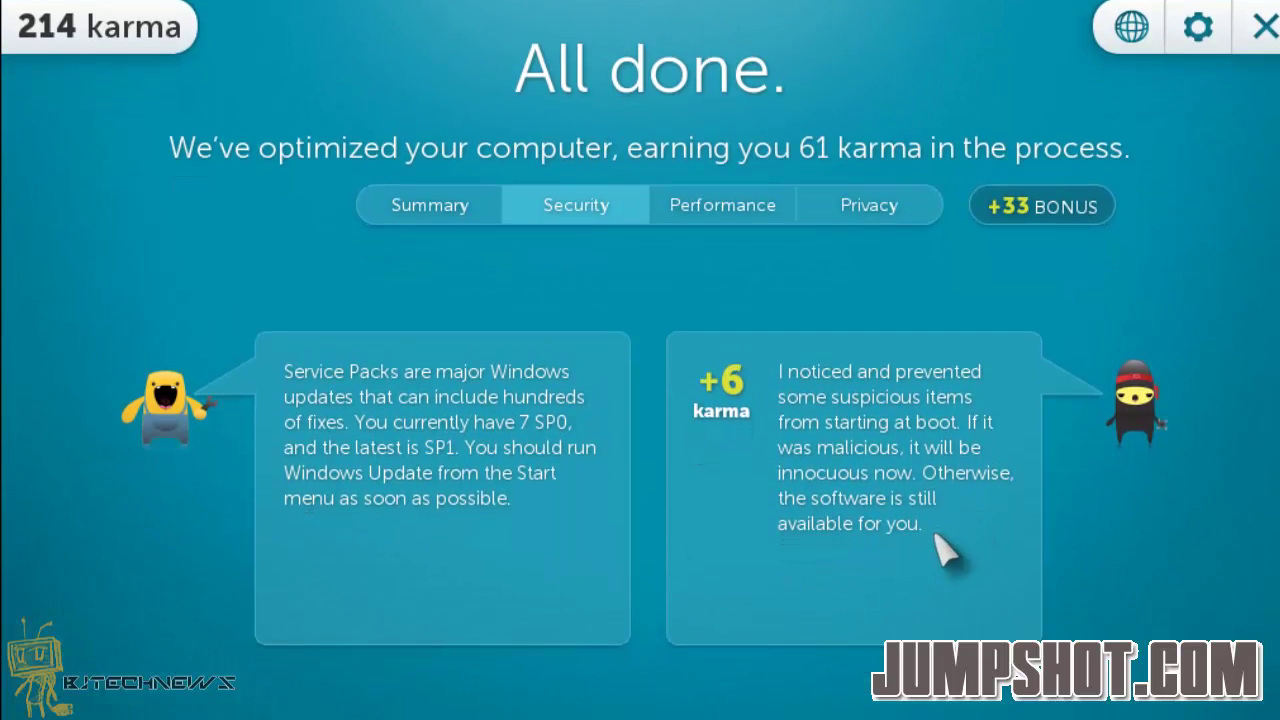
{"action": "left_click", "coordinate": [722, 212]}
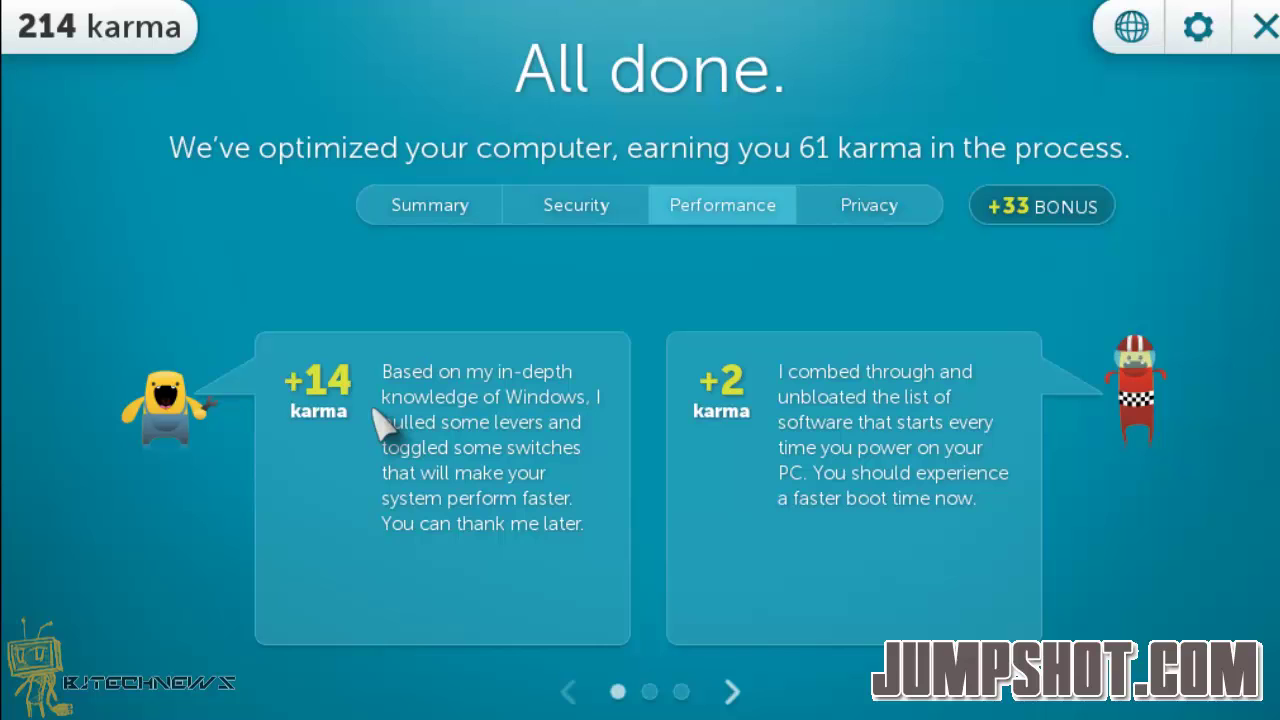
{"action": "left_click", "coordinate": [732, 692]}
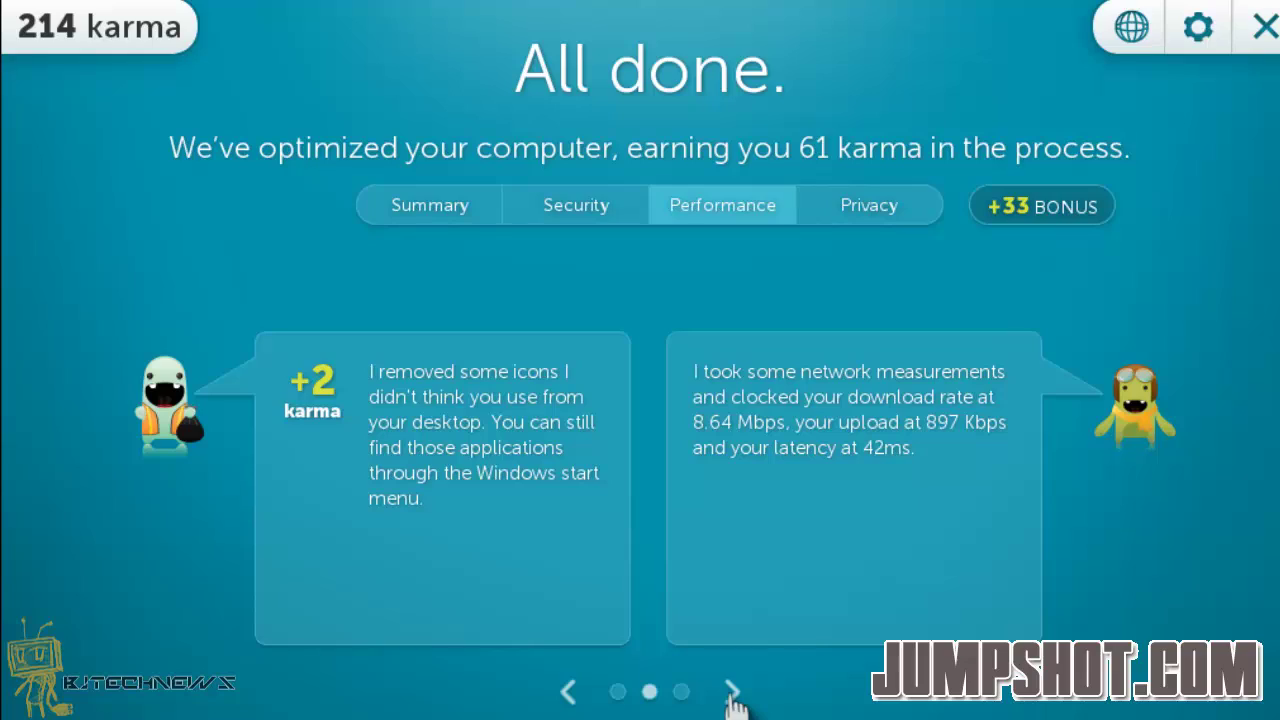
{"action": "left_click", "coordinate": [732, 692]}
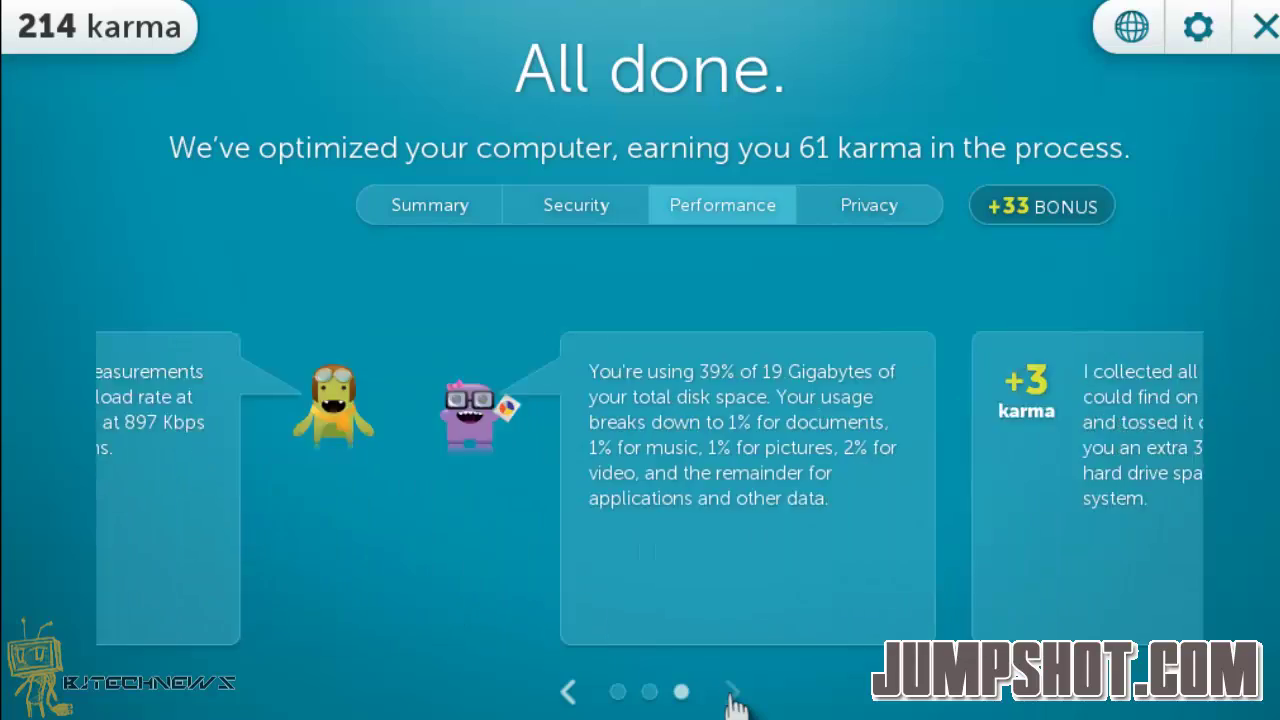
{"action": "left_click", "coordinate": [732, 692]}
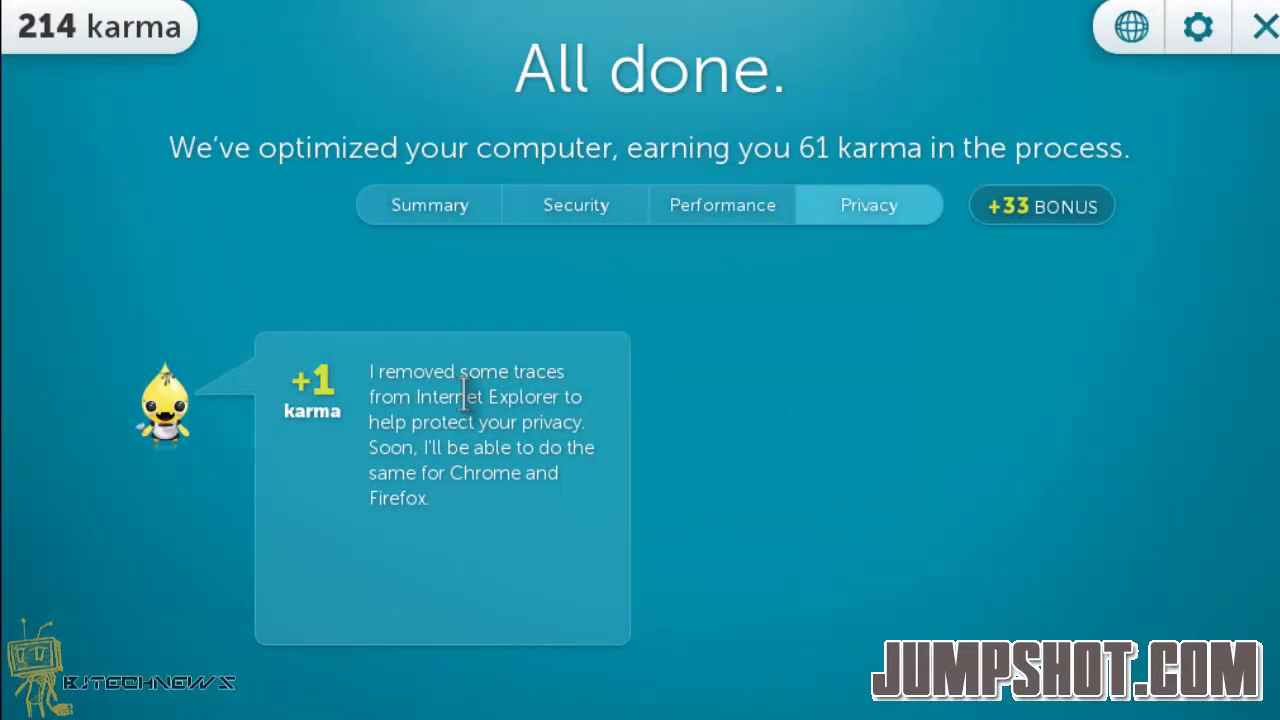
Step: Leave the scan results and return to Windows
{"action": "scroll", "coordinate": [465, 395], "scroll_direction": "down", "scroll_amount": 3}
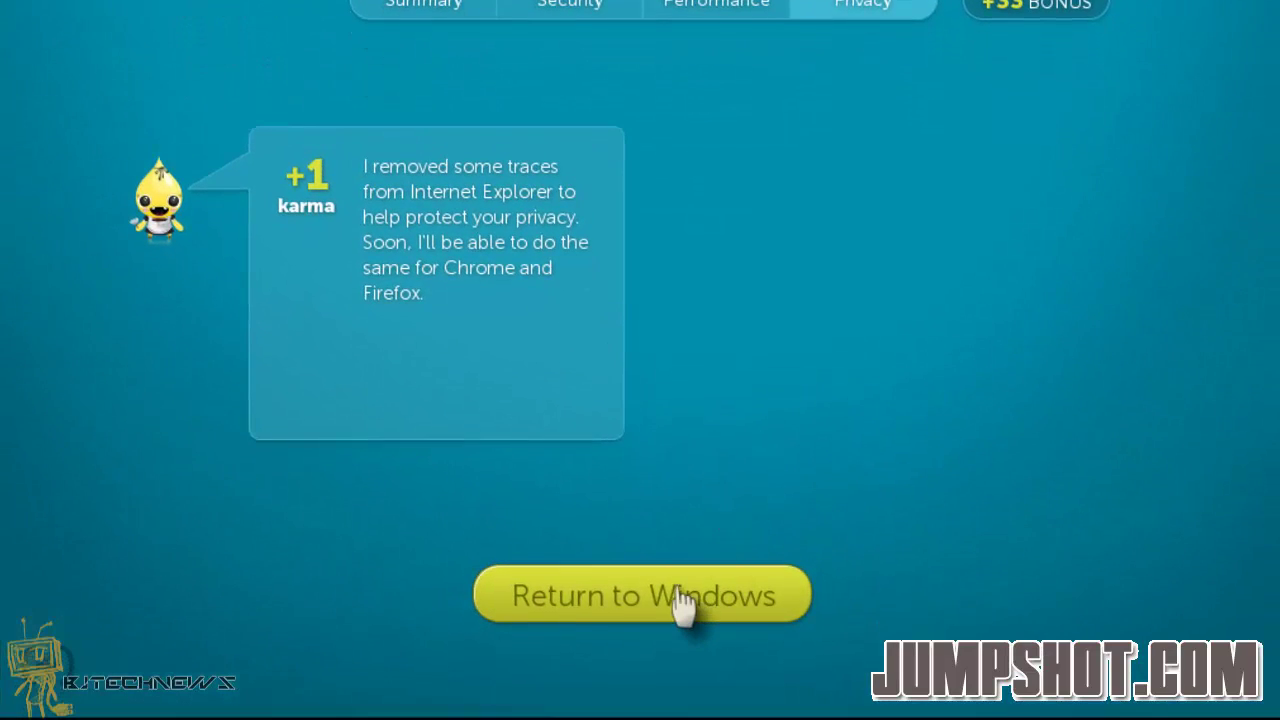
{"action": "left_click", "coordinate": [679, 592]}
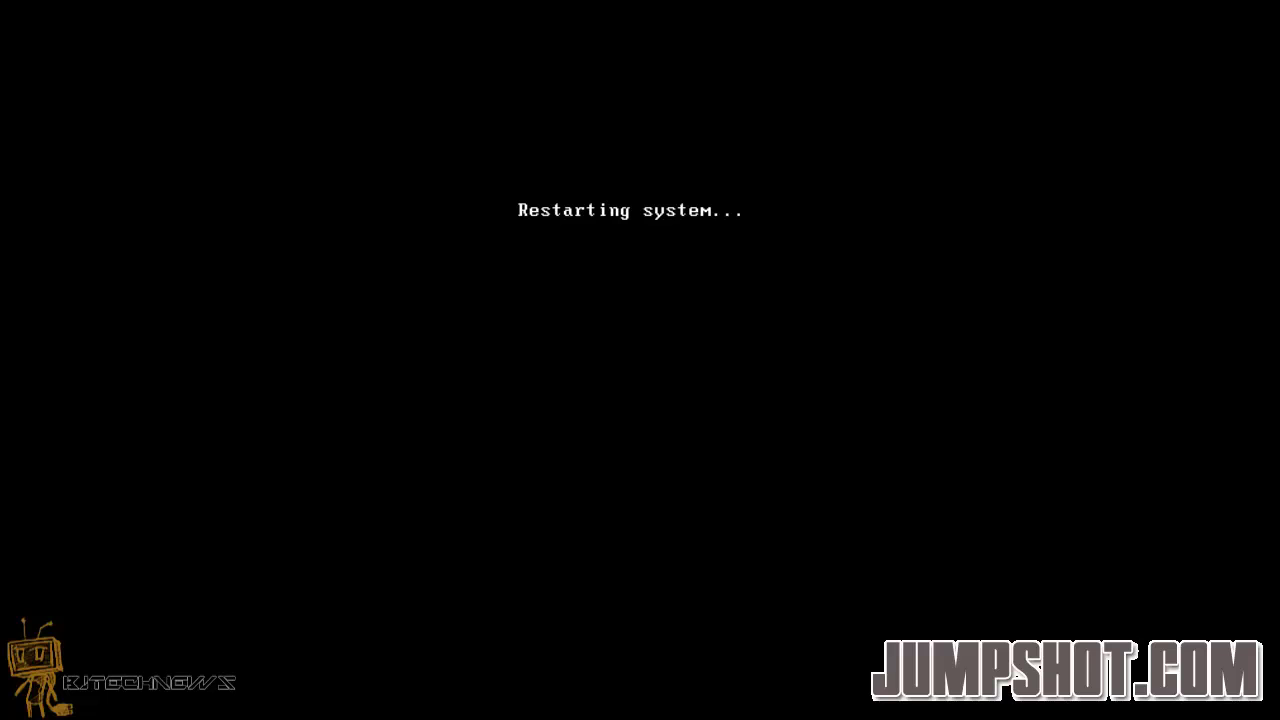